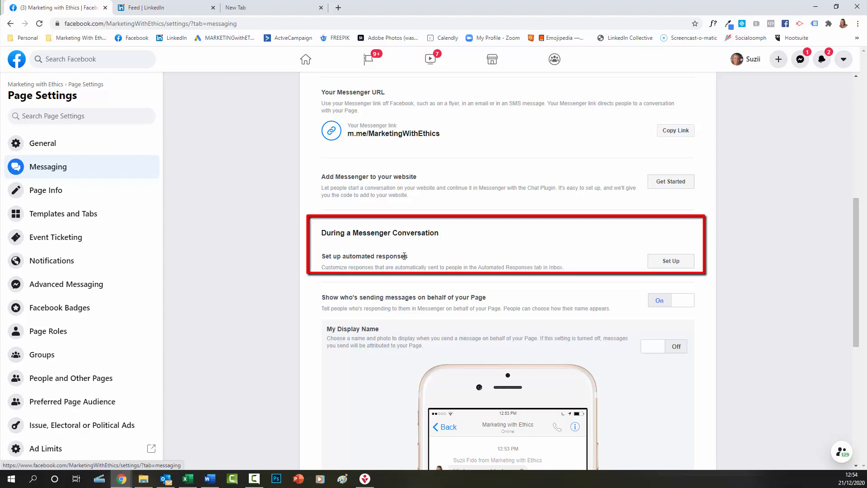
- Open the Page's automated responses setup and review the Instant Reply and Away Message settings
{"action": "left_click", "coordinate": [659, 260]}
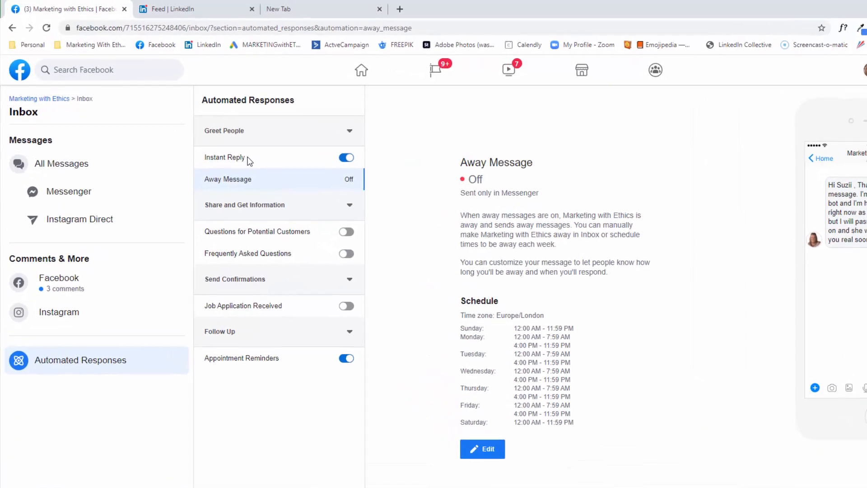
{"action": "left_click", "coordinate": [248, 158]}
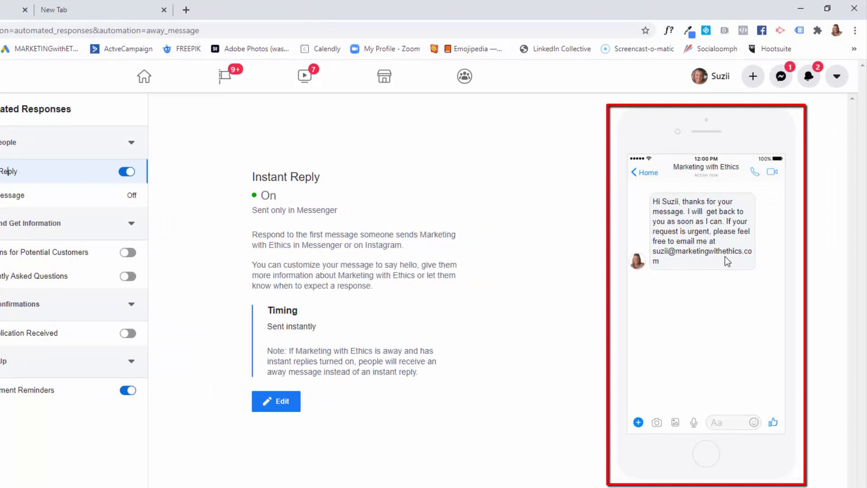
{"action": "left_click", "coordinate": [10, 195]}
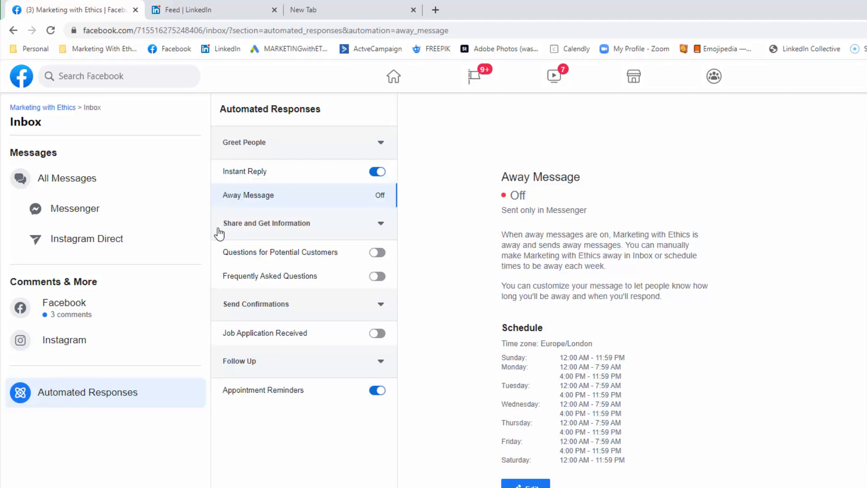
- Open Questions for Potential Customers for editing and review its intro, question prompt and question sequence
{"action": "left_click", "coordinate": [310, 253]}
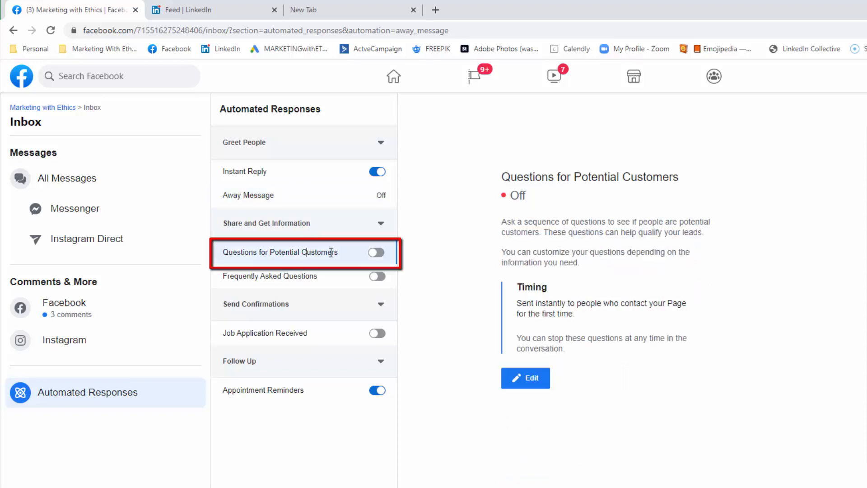
{"action": "left_click", "coordinate": [533, 380]}
{"action": "scroll", "coordinate": [679, 421], "scroll_direction": "down", "scroll_amount": 5}
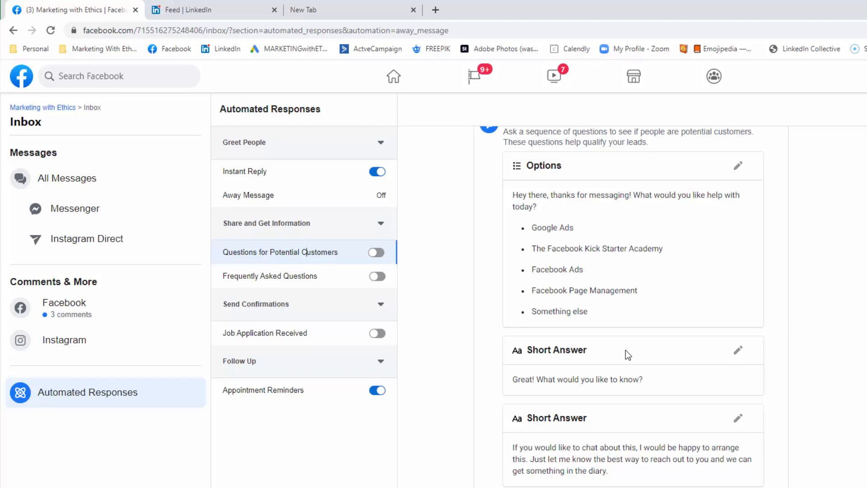
{"action": "scroll", "coordinate": [625, 350], "scroll_direction": "up", "scroll_amount": 5}
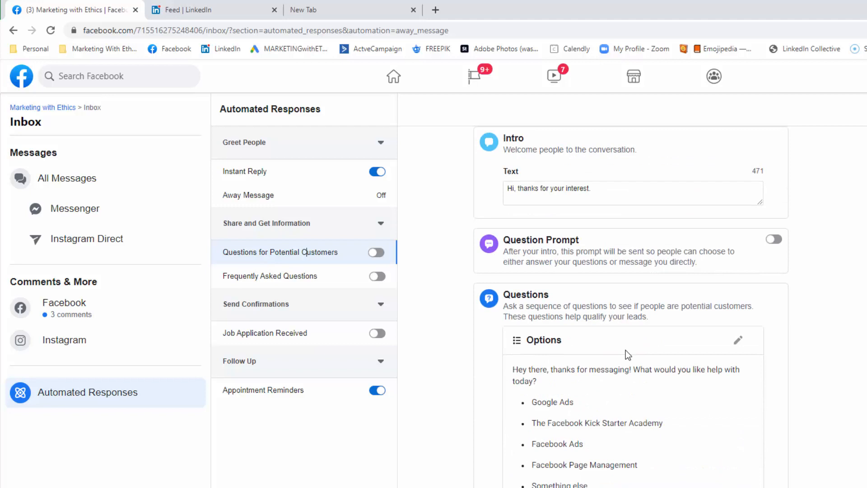
- Open Frequently Asked Questions for editing and add the first question, "What are your opening times"
{"action": "left_click", "coordinate": [281, 276]}
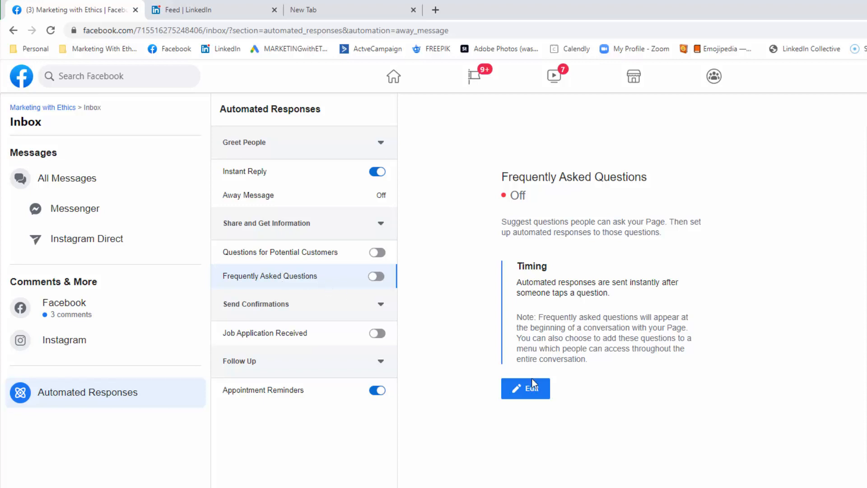
{"action": "left_click", "coordinate": [535, 392]}
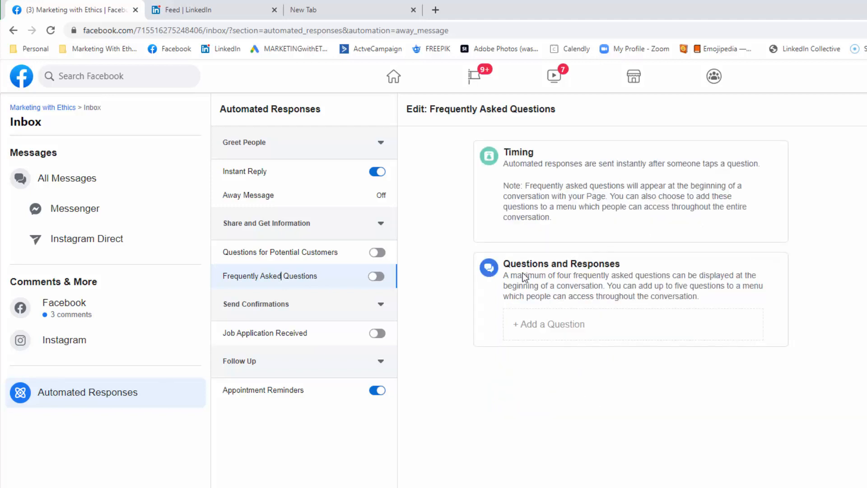
{"action": "left_click", "coordinate": [556, 325]}
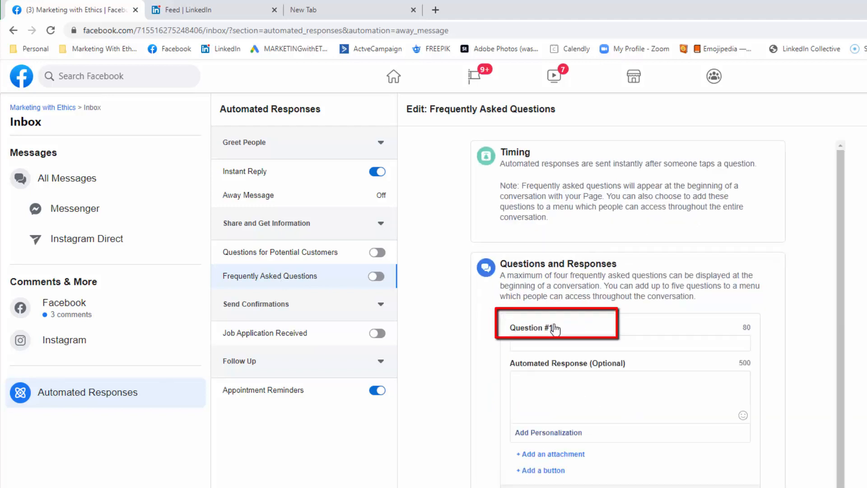
{"action": "left_click", "coordinate": [581, 343]}
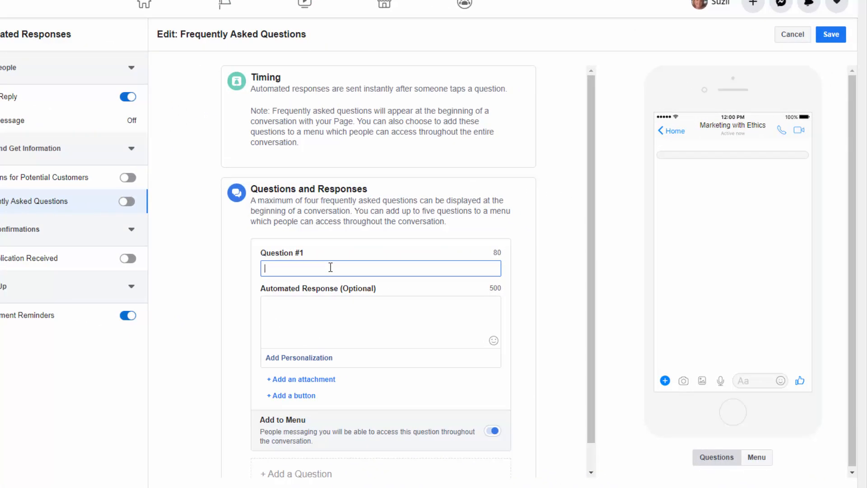
{"action": "left_click", "coordinate": [320, 315]}
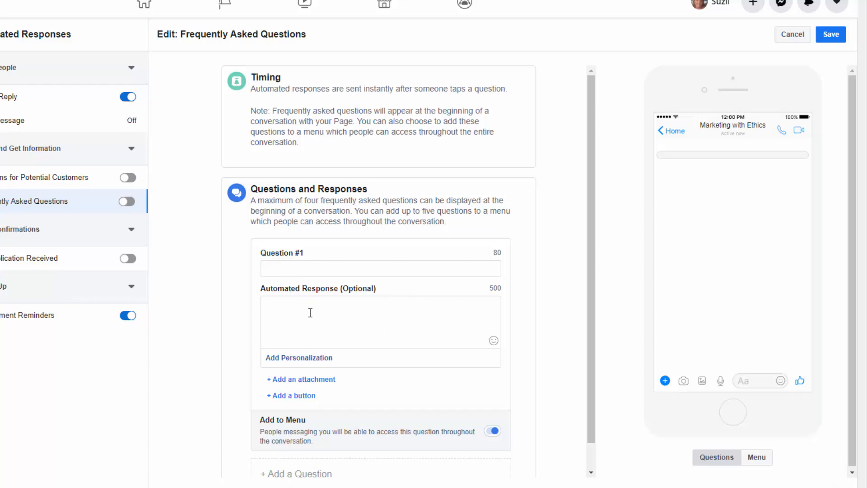
{"action": "left_click", "coordinate": [300, 271]}
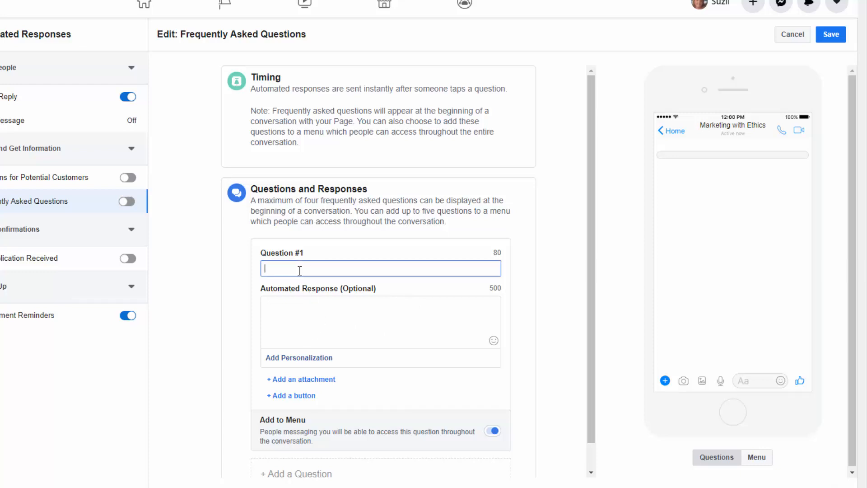
{"action": "type", "text": "What are"}
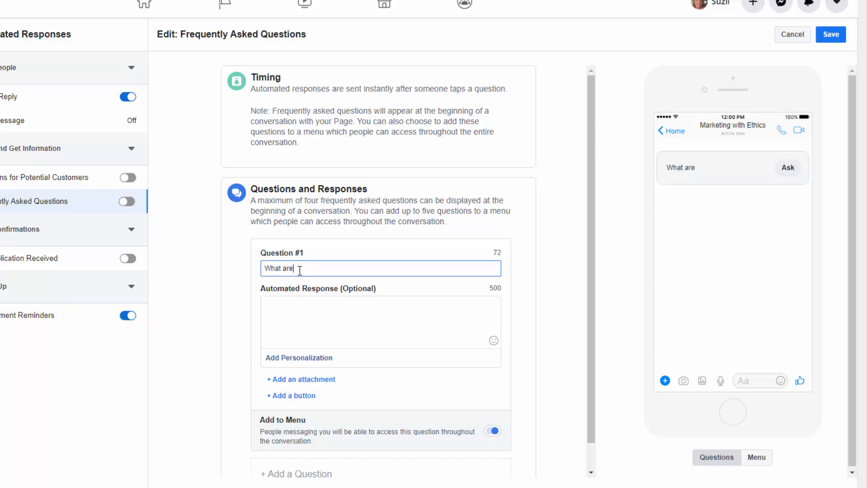
{"action": "type", "text": " your opening times"}
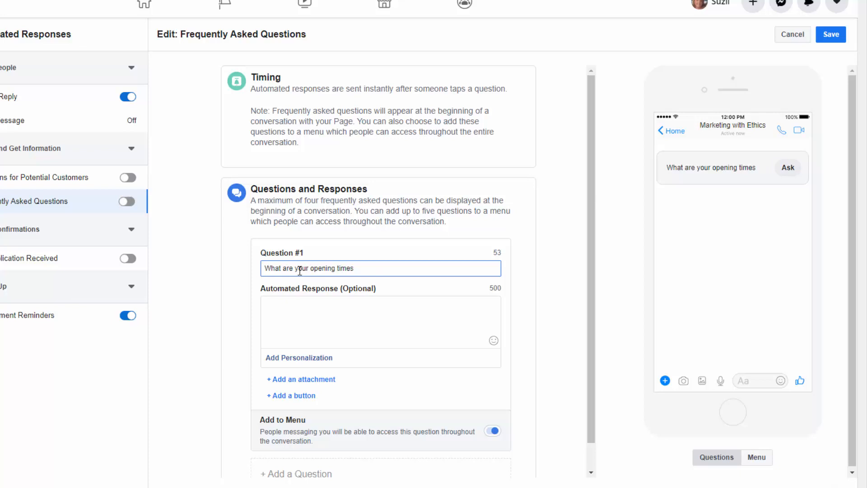
- Set the first question's automated response to "Our opening times are 8am - 4pm Mon - Fri." and add a blank button to it
{"action": "left_click", "coordinate": [282, 308]}
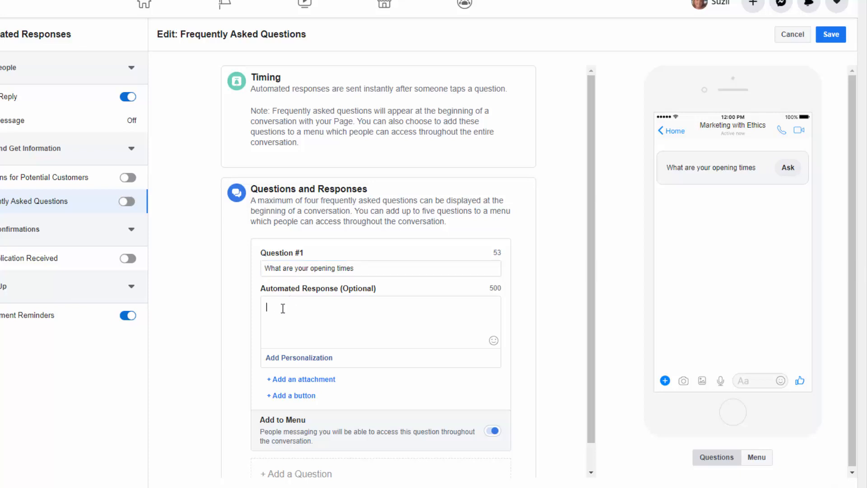
{"action": "type", "text": "Our opening times are "}
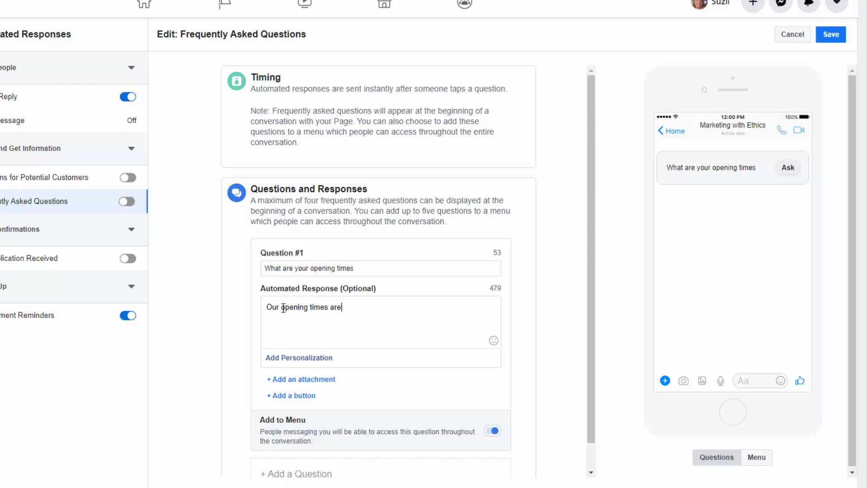
{"action": "type", "text": "8am - 4pm Mon - Fri."}
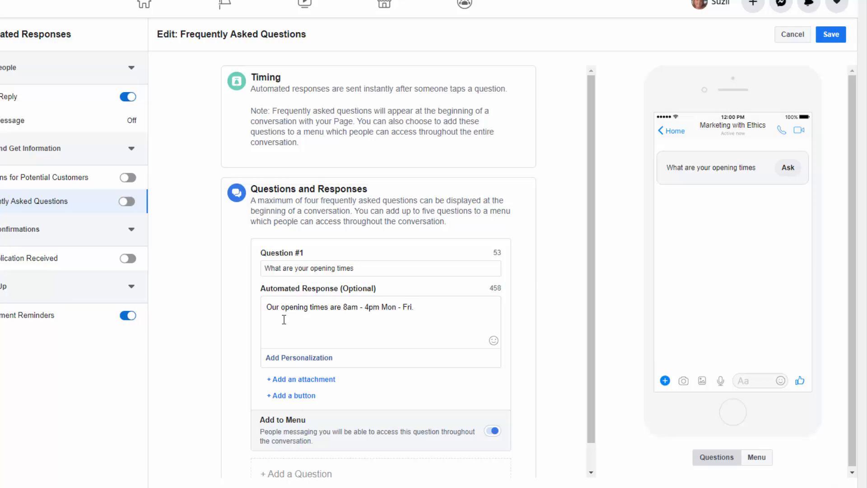
{"action": "left_click", "coordinate": [294, 397]}
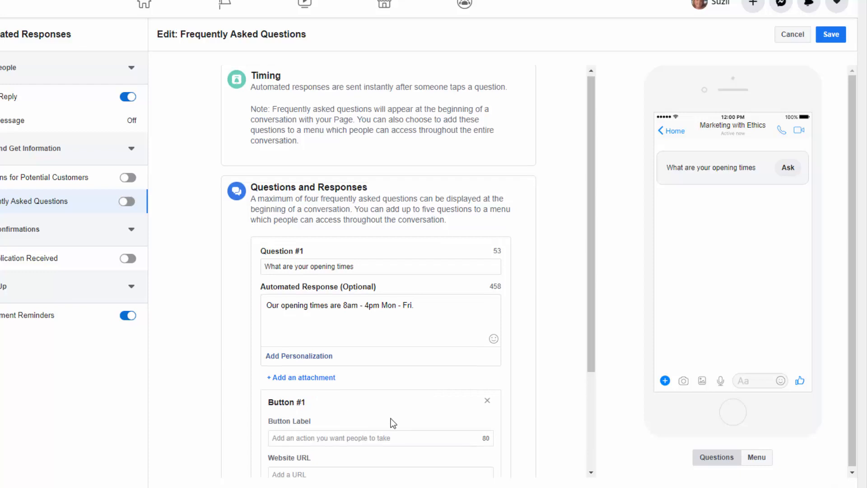
{"action": "scroll", "coordinate": [390, 420], "scroll_direction": "down", "scroll_amount": 3}
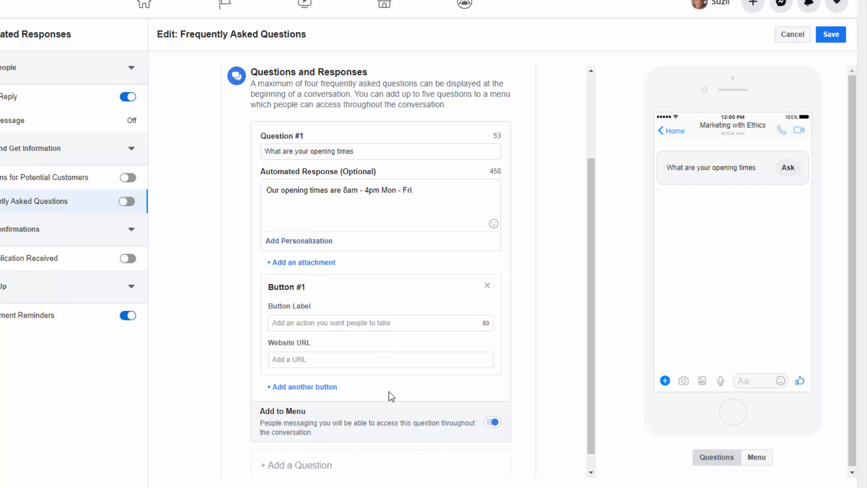
- Add a second frequently asked question reading "What are your prices"
{"action": "scroll", "coordinate": [389, 392], "scroll_direction": "down", "scroll_amount": 1}
{"action": "left_click", "coordinate": [307, 447]}
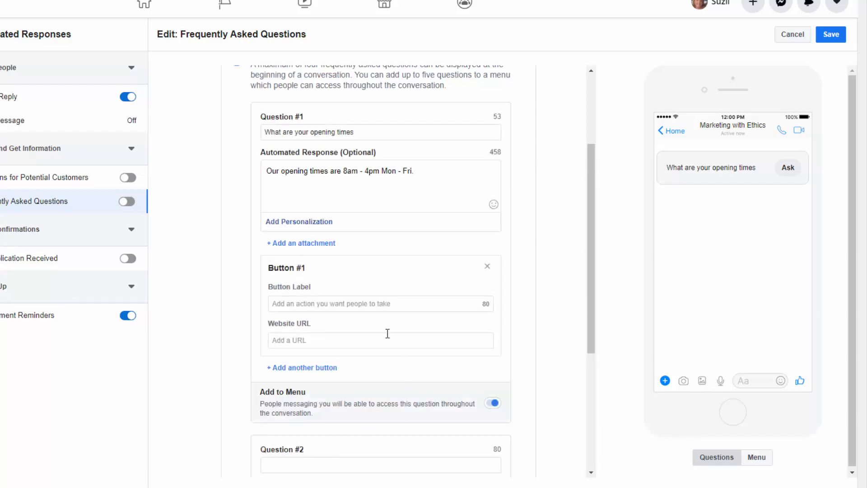
{"action": "scroll", "coordinate": [343, 293], "scroll_direction": "down", "scroll_amount": 5}
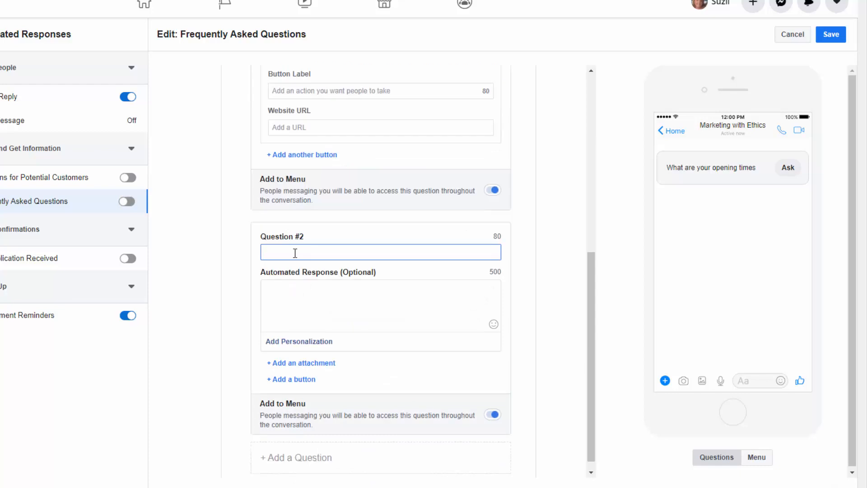
{"action": "type", "text": "What are your price"}
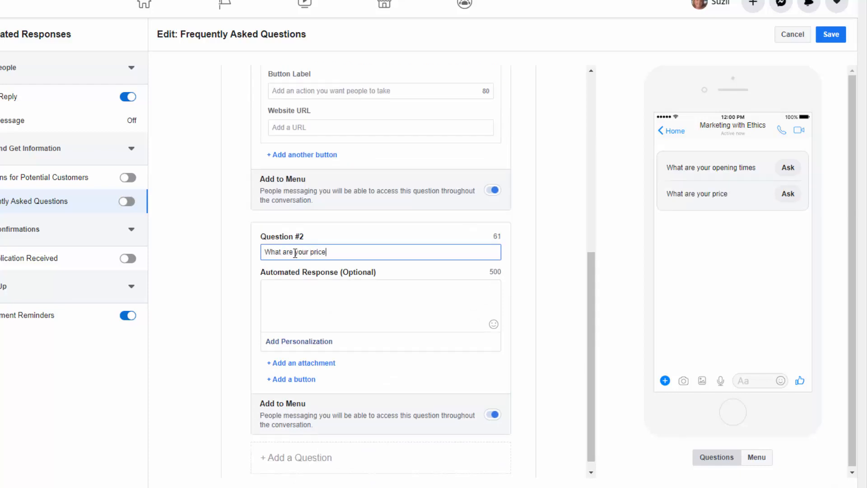
{"action": "type", "text": "s"}
- Set the second question's automated response to "Our prices vary, depending on the service you require. Would you lie to book a call to discuss?"
{"action": "left_click", "coordinate": [292, 297]}
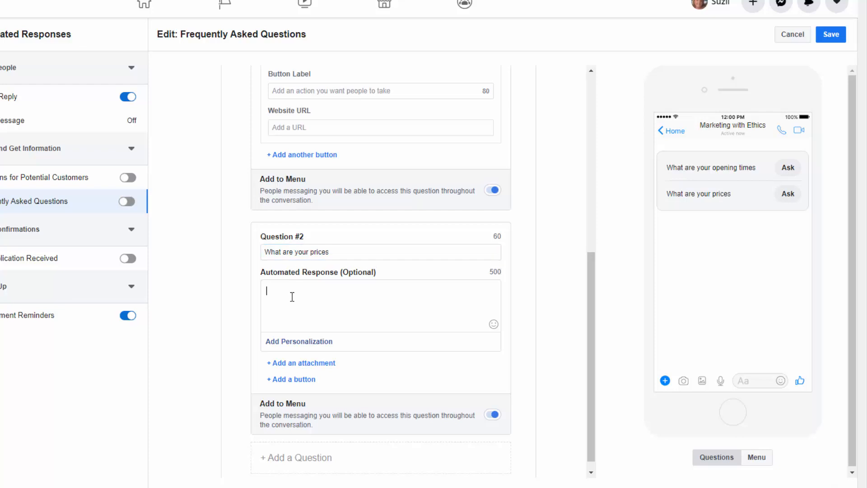
{"action": "type", "text": "Our prices vary, depending on the se"}
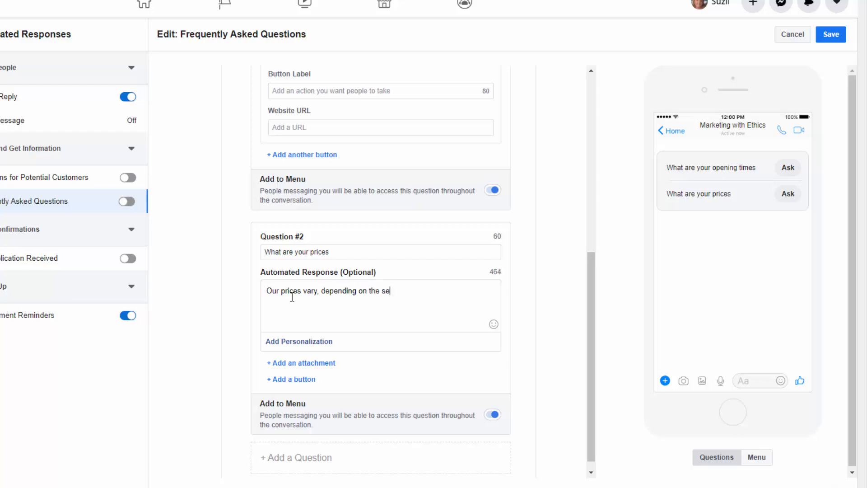
{"action": "type", "text": "rvice you require. Would you li"}
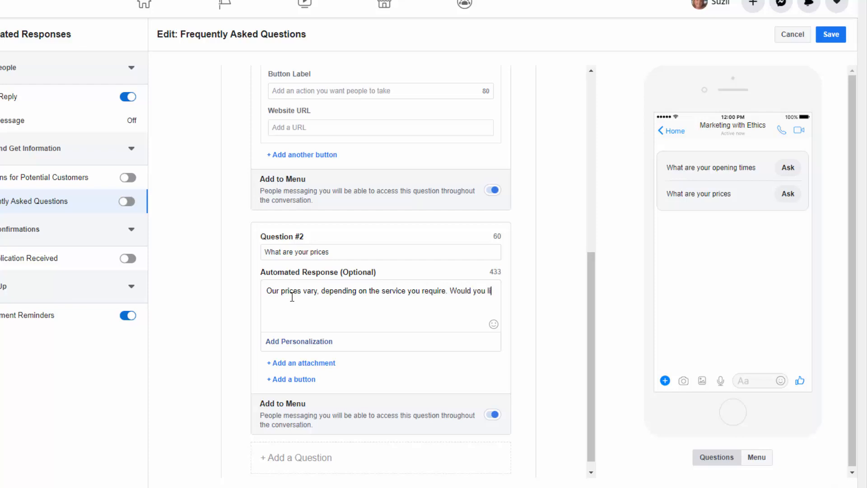
{"action": "type", "text": "e to book a call to discuss?"}
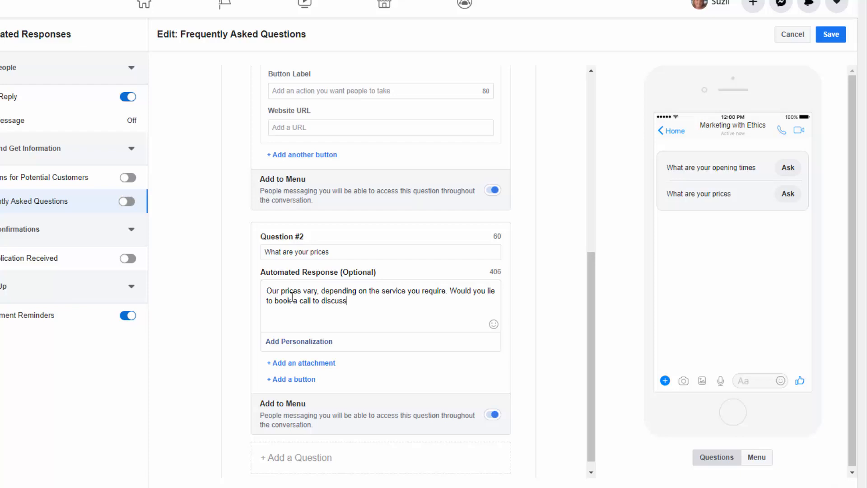
- Add a button labelled "Book a Call" to the second question's automated response
{"action": "left_click", "coordinate": [305, 380]}
{"action": "left_click", "coordinate": [318, 423]}
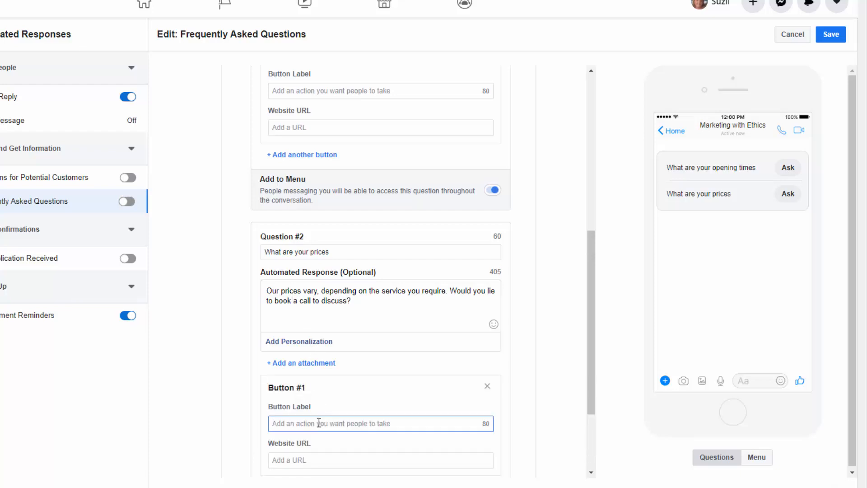
{"action": "type", "text": "Book a"}
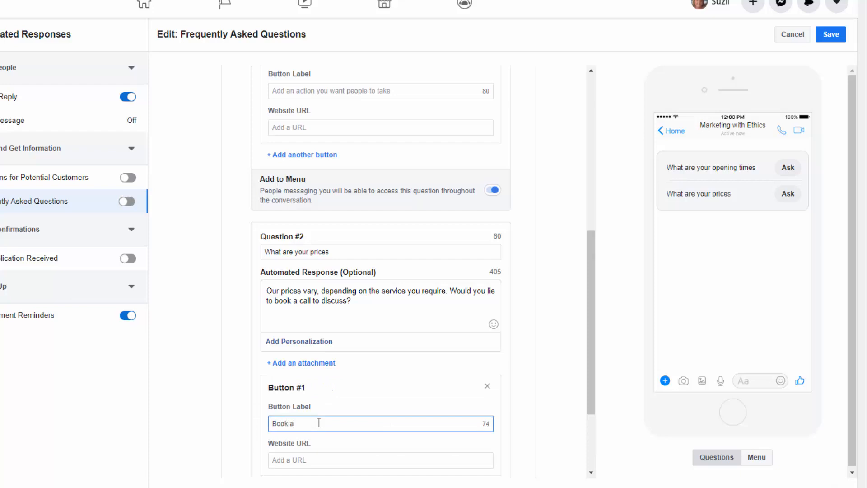
{"action": "type", "text": " Call"}
- Enter ww.marketingwithethics.com/contact as the Book a Call button's website URL, and cancel the Frequently Asked Questions edit
{"action": "scroll", "coordinate": [319, 423], "scroll_direction": "down", "scroll_amount": 1}
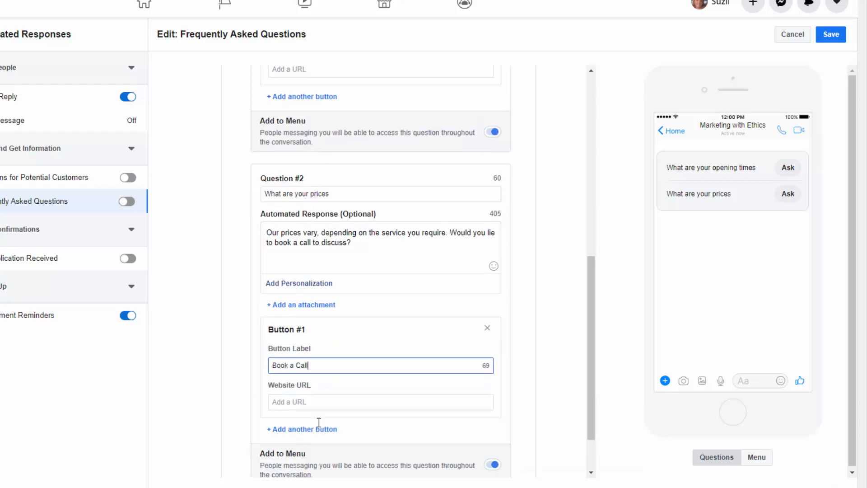
{"action": "left_click", "coordinate": [295, 401]}
{"action": "type", "text": "ww.marketing"}
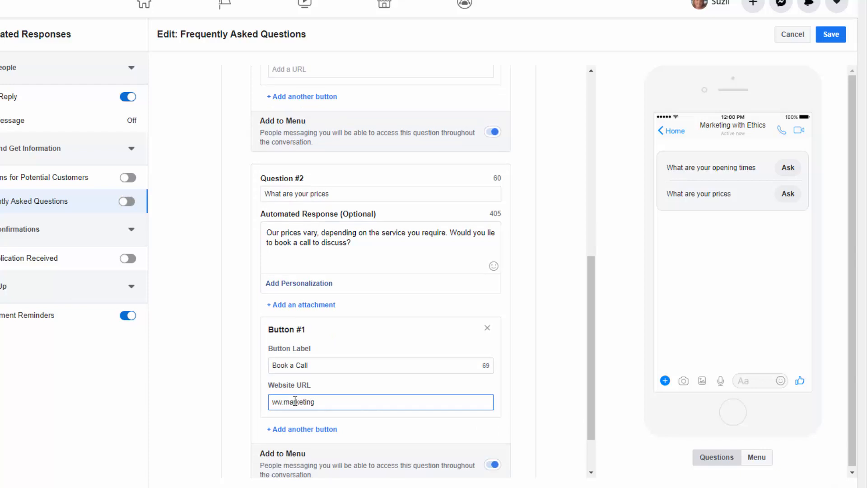
{"action": "type", "text": "withethics.comcontact"}
{"action": "key", "text": "Left"}
{"action": "key", "text": "Left"}
{"action": "key", "text": "Left"}
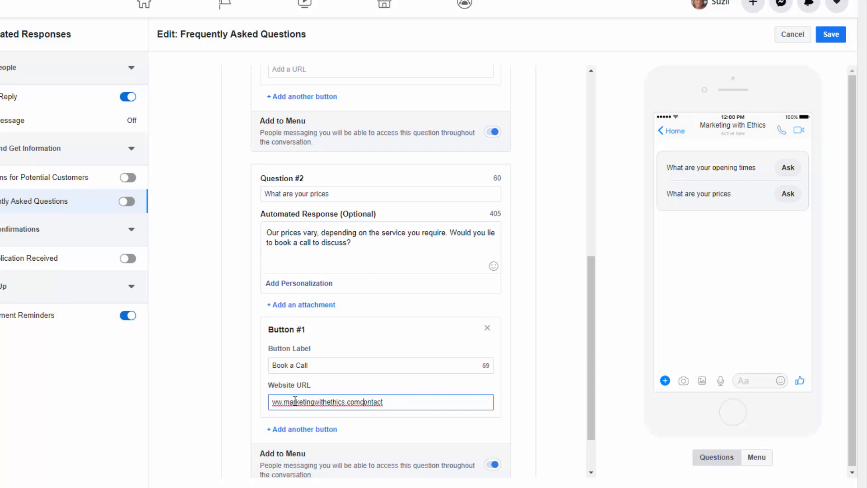
{"action": "type", "text": "/"}
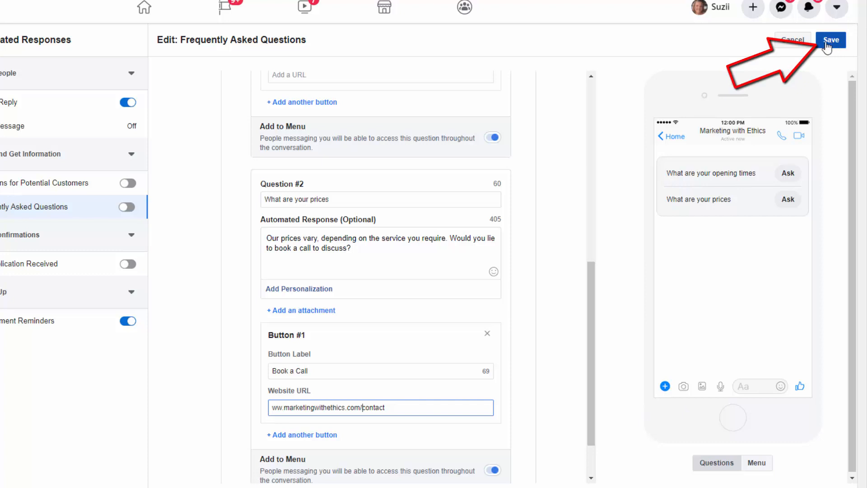
{"action": "left_click", "coordinate": [795, 45]}
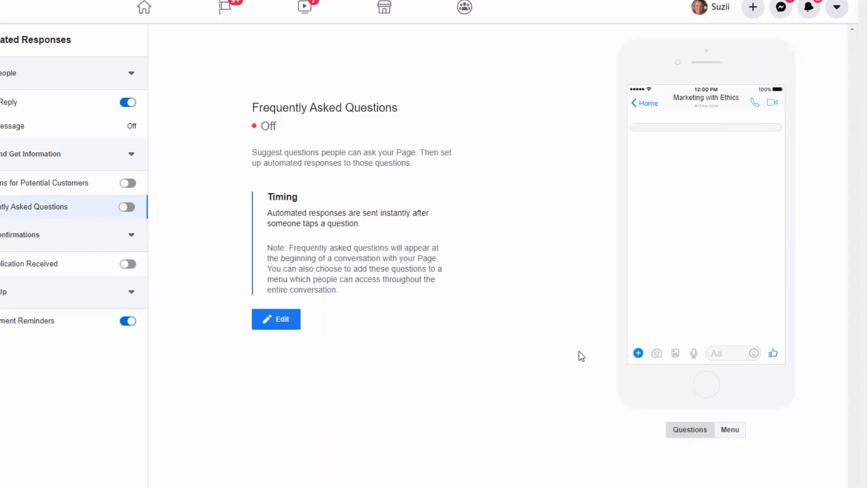
- Review the Away Message schedule and open the Away Message for editing
{"action": "left_click", "coordinate": [112, 136]}
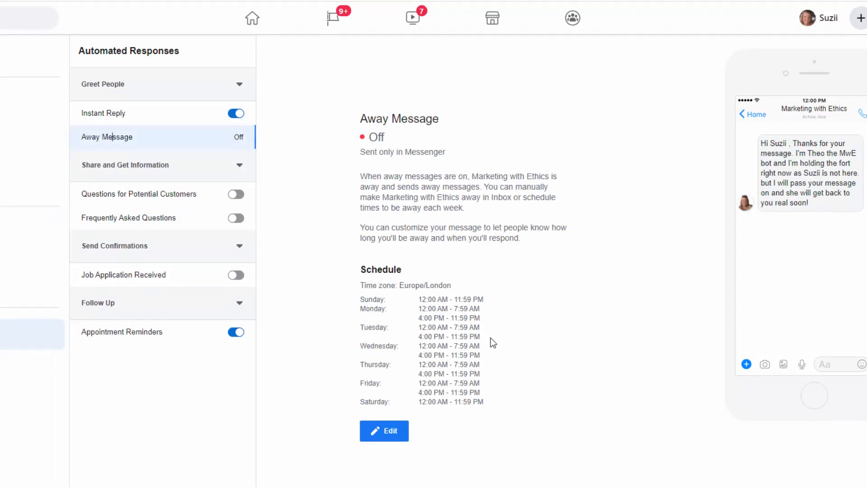
{"action": "left_click", "coordinate": [391, 432]}
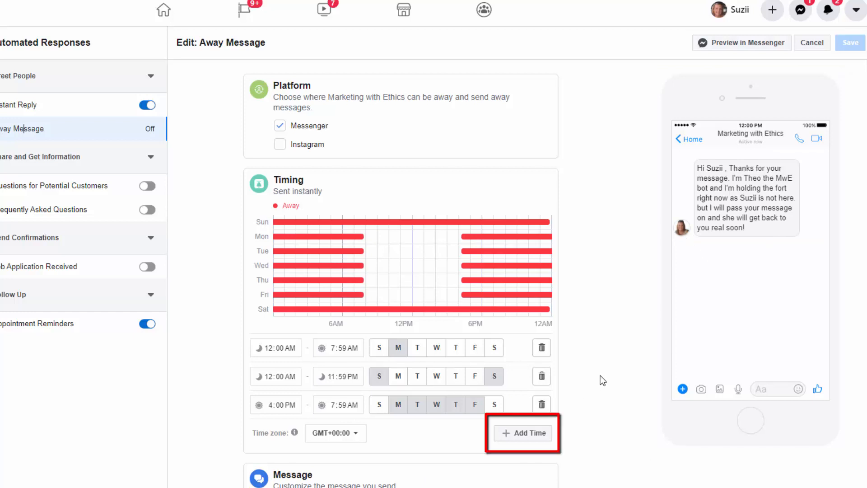
- Add a Monday away period from 8:00 AM to 12:00 PM to the schedule, and delete that period again
{"action": "left_click", "coordinate": [517, 434]}
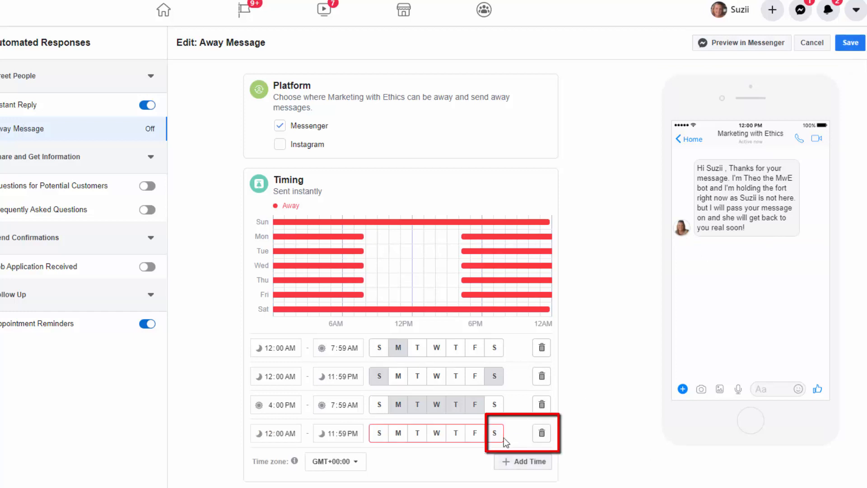
{"action": "left_click", "coordinate": [268, 434]}
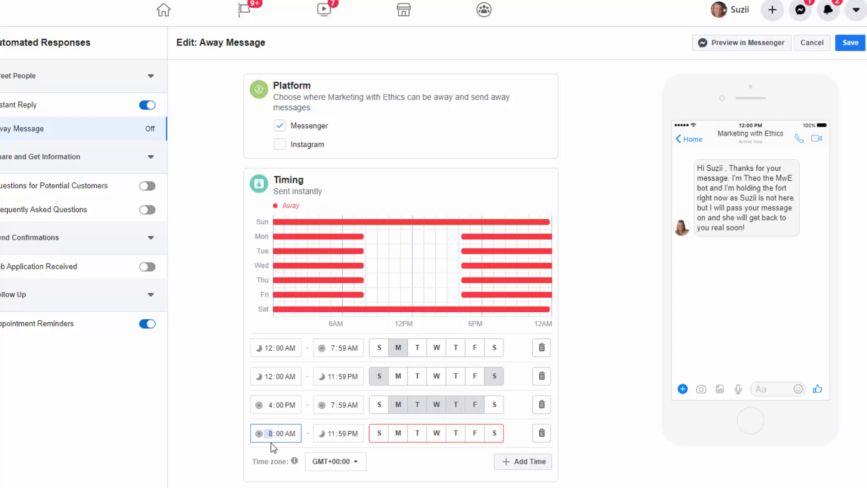
{"action": "key", "text": "Tab"}
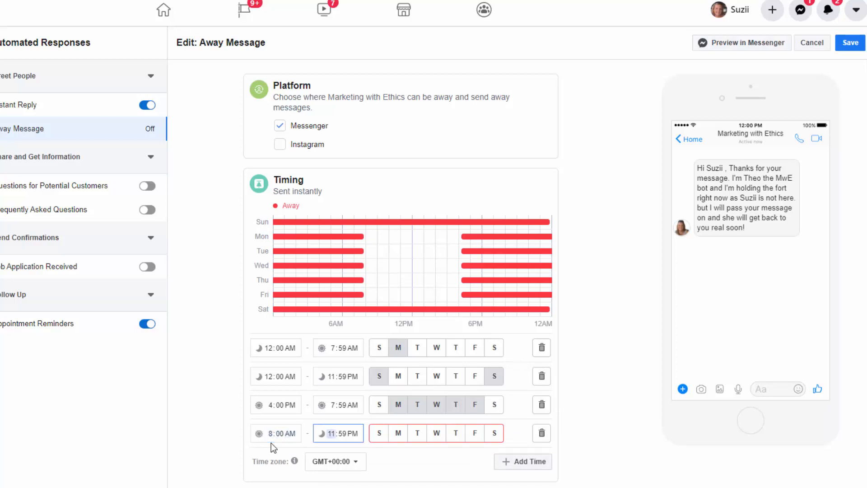
{"action": "type", "text": "12"}
{"action": "left_click", "coordinate": [398, 434]}
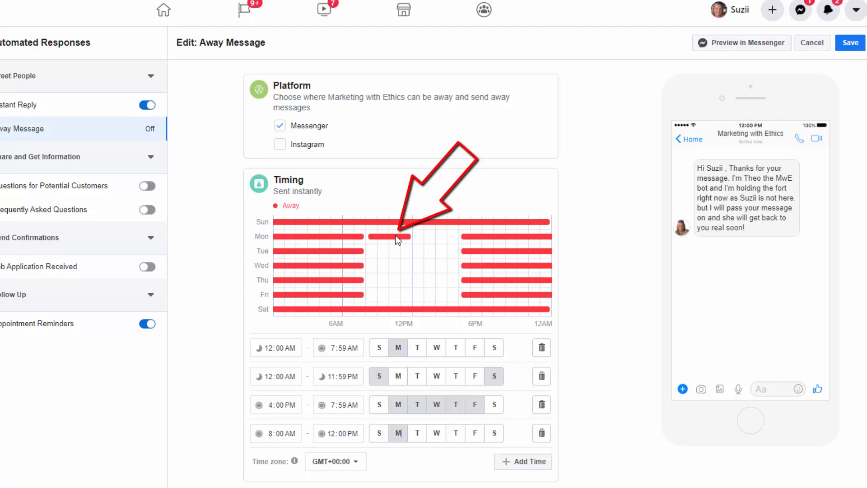
{"action": "left_click", "coordinate": [541, 435]}
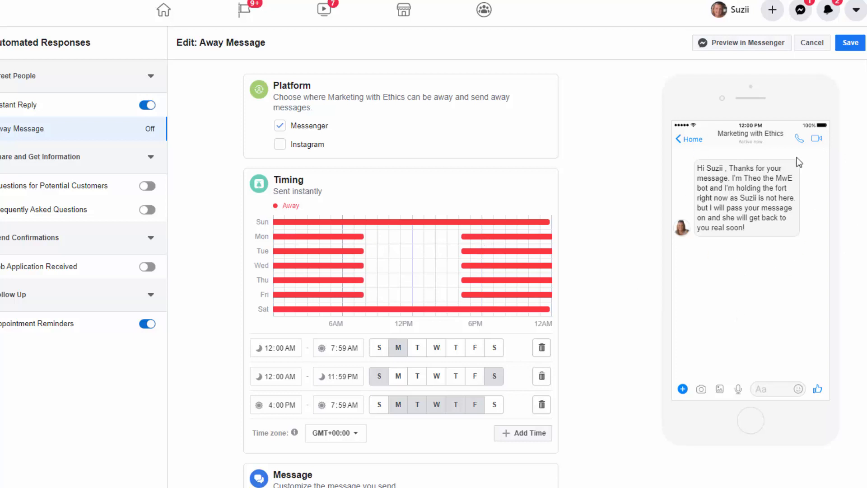
- Insert the recipient's first name personalization before the final exclamation mark of the away message, and remove it again
{"action": "scroll", "coordinate": [434, 377], "scroll_direction": "down", "scroll_amount": 3}
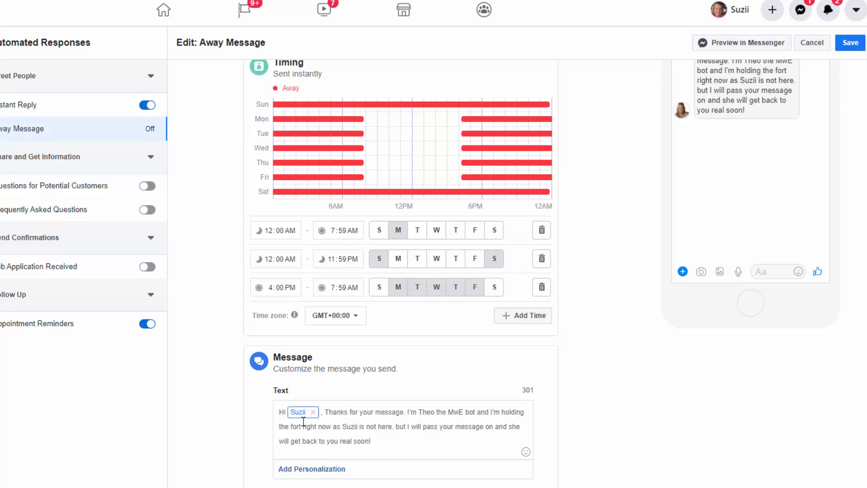
{"action": "left_click", "coordinate": [370, 441]}
{"action": "left_click", "coordinate": [309, 469]}
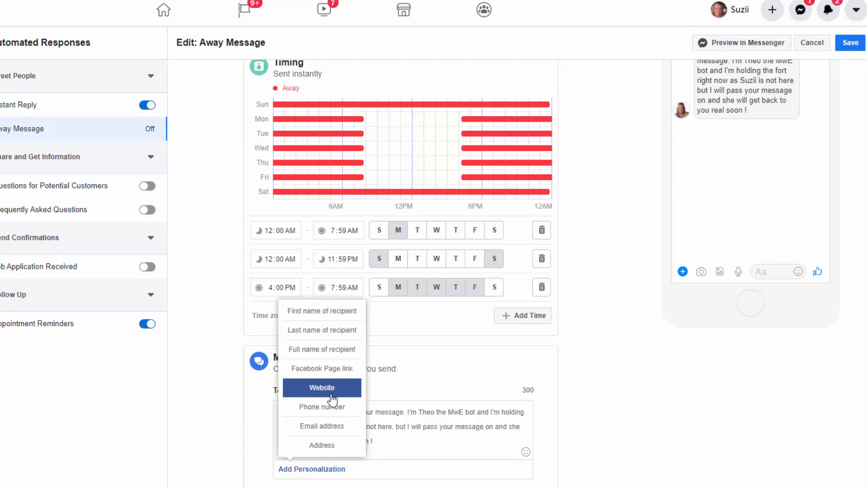
{"action": "left_click", "coordinate": [324, 318]}
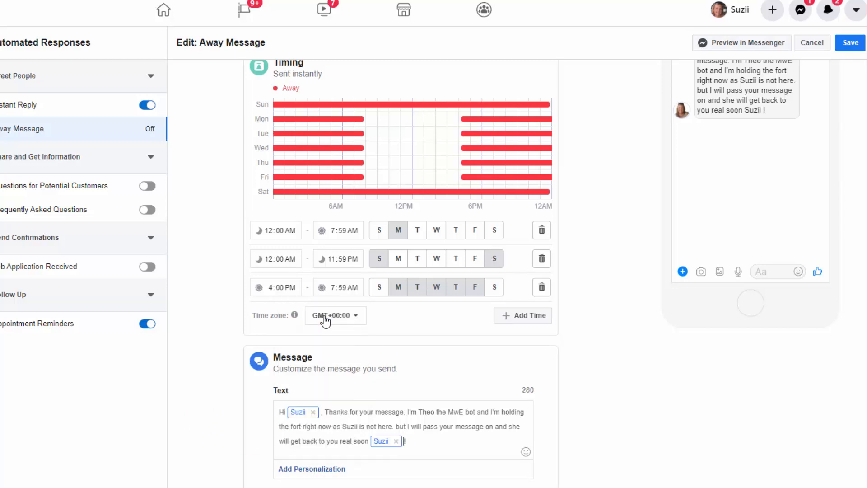
{"action": "left_click", "coordinate": [397, 441]}
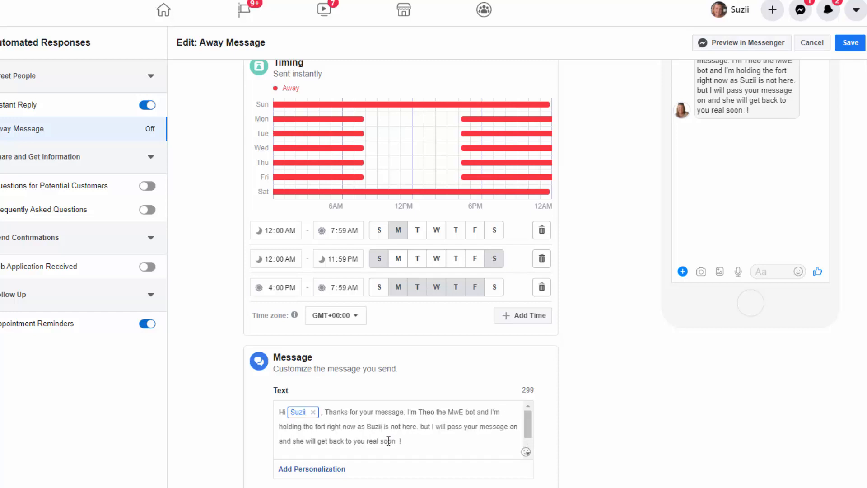
- Add the line "Check out our website" with the Website personalization below the away message text, and delete that line again
{"action": "key", "text": "Return"}
{"action": "key", "text": "Return"}
{"action": "type", "text": "Check out o"}
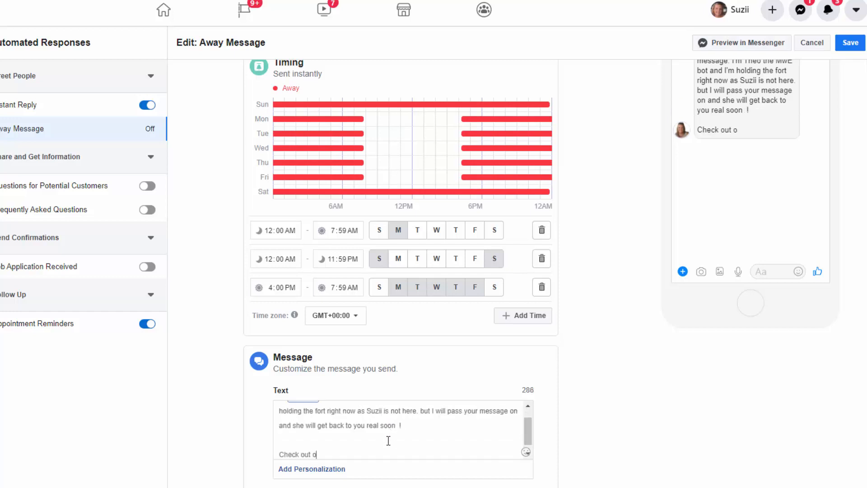
{"action": "type", "text": "ur website"}
{"action": "left_click", "coordinate": [318, 469]}
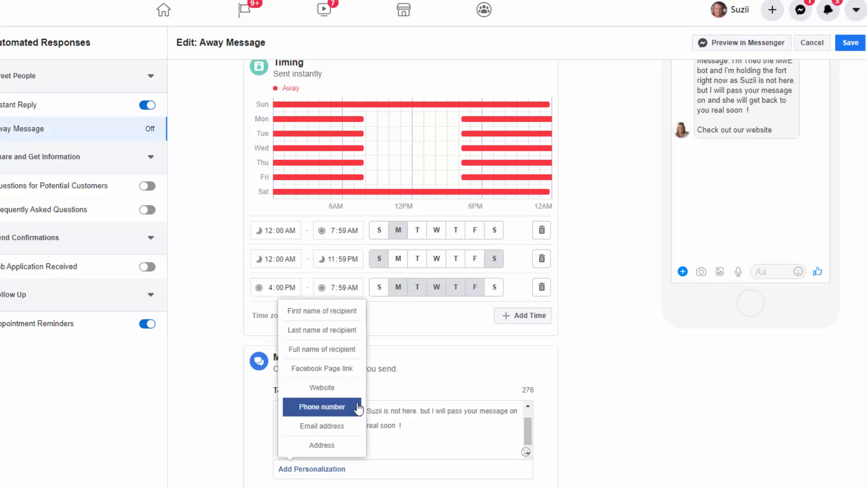
{"action": "left_click", "coordinate": [327, 387]}
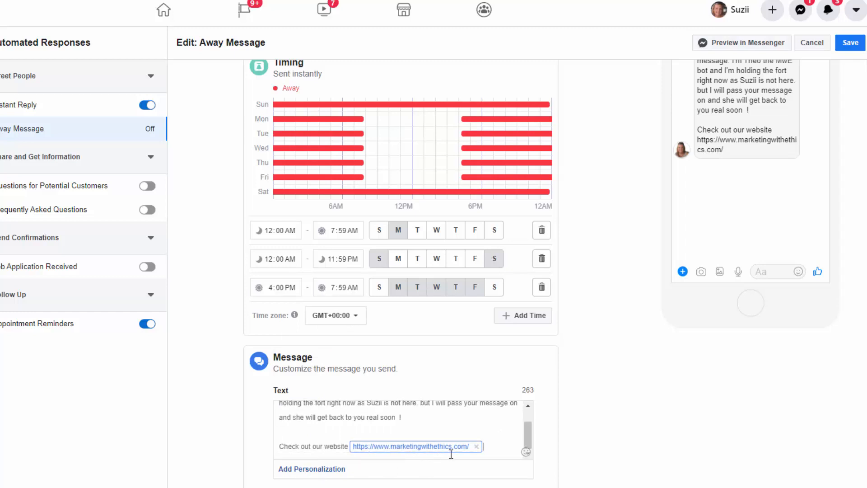
{"action": "left_click_drag", "start_coordinate": [484, 446], "coordinate": [209, 447]}
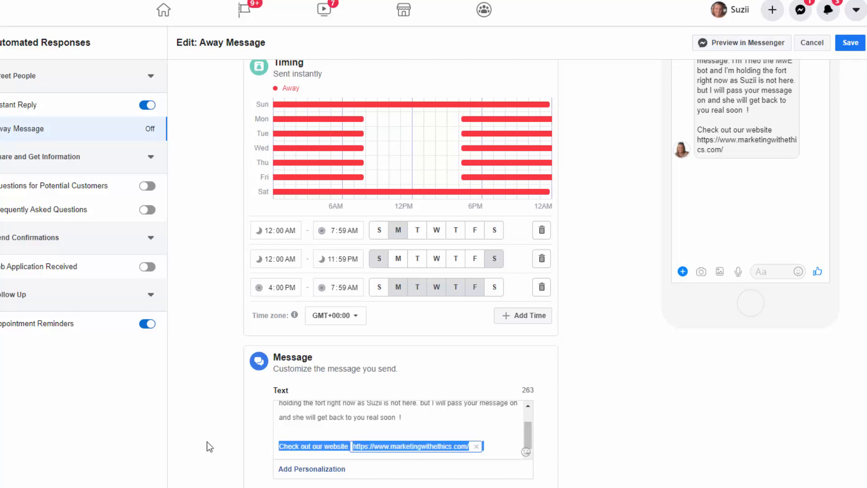
{"action": "key", "text": "BackSpace"}
- Extend the 12:00 AM to 11:59 PM weekend away period to Monday, Tuesday, Wednesday, Thursday and Friday
{"action": "scroll", "coordinate": [565, 339], "scroll_direction": "up", "scroll_amount": 3}
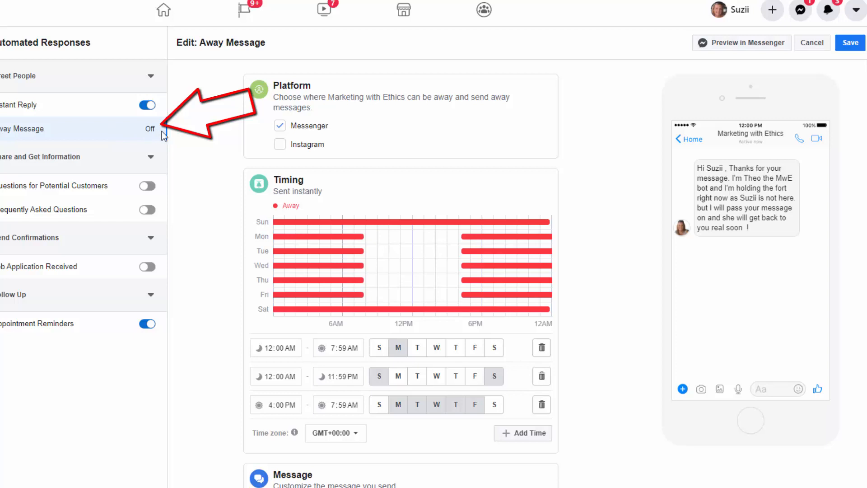
{"action": "left_click", "coordinate": [399, 378]}
{"action": "left_click", "coordinate": [418, 378]}
{"action": "left_click", "coordinate": [436, 379]}
{"action": "left_click", "coordinate": [456, 377]}
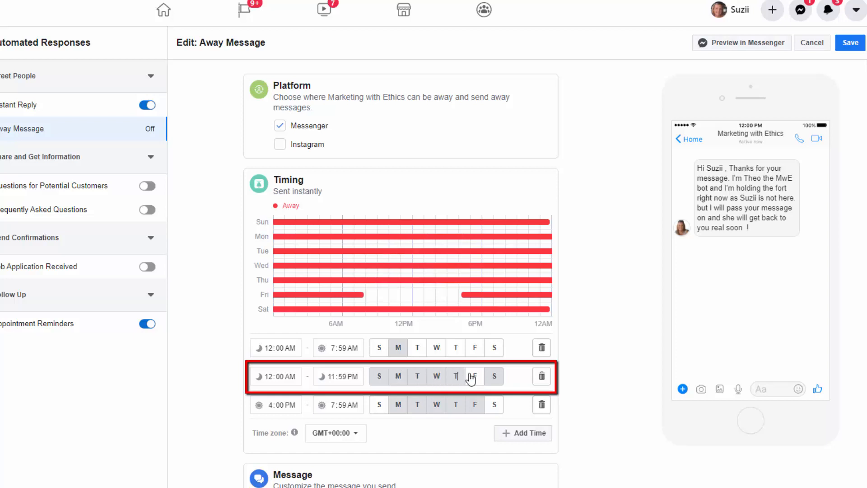
{"action": "left_click", "coordinate": [473, 378]}
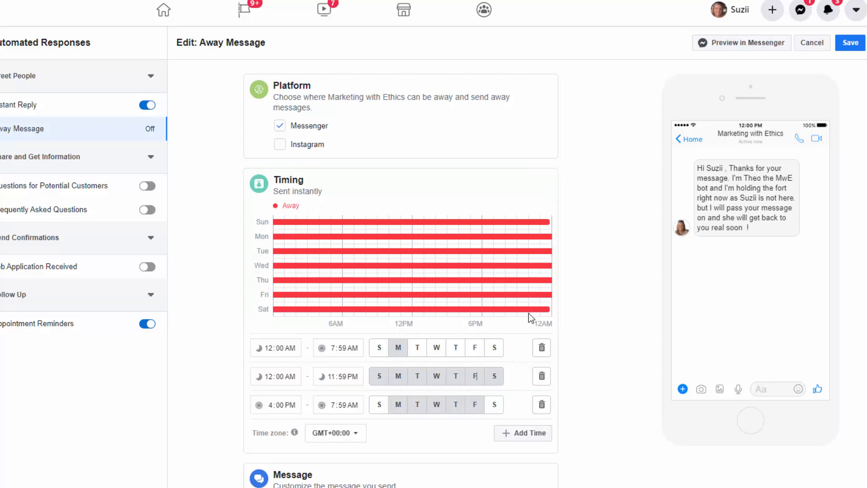
{"action": "scroll", "coordinate": [528, 313], "scroll_direction": "down", "scroll_amount": 3}
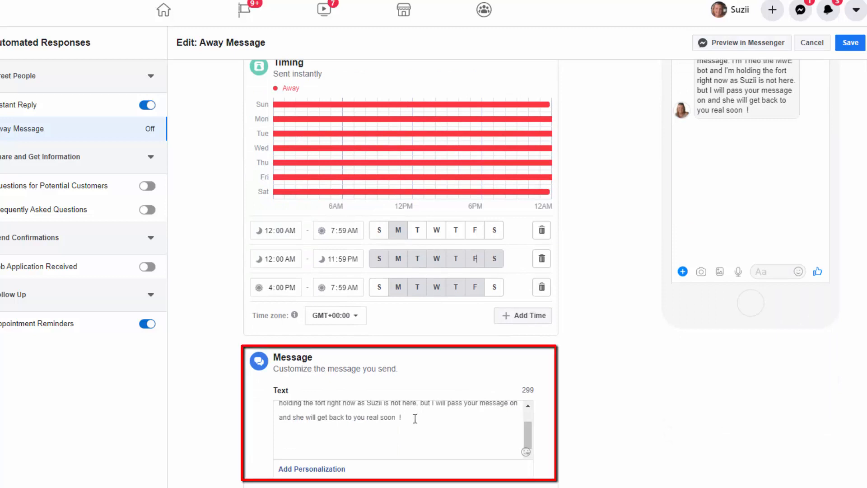